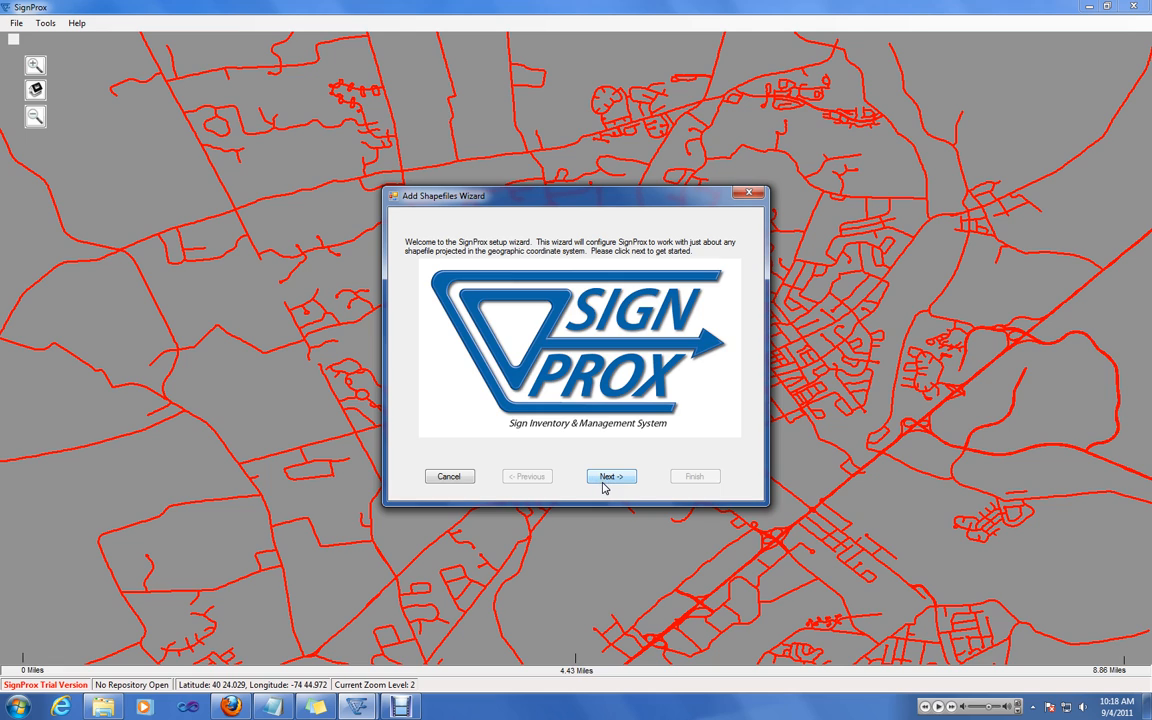
Step: Open the linear reference settings of the nj_pt_mp_gcs shapefile through the setup wizard and enable milepoints
left_click(605, 478)
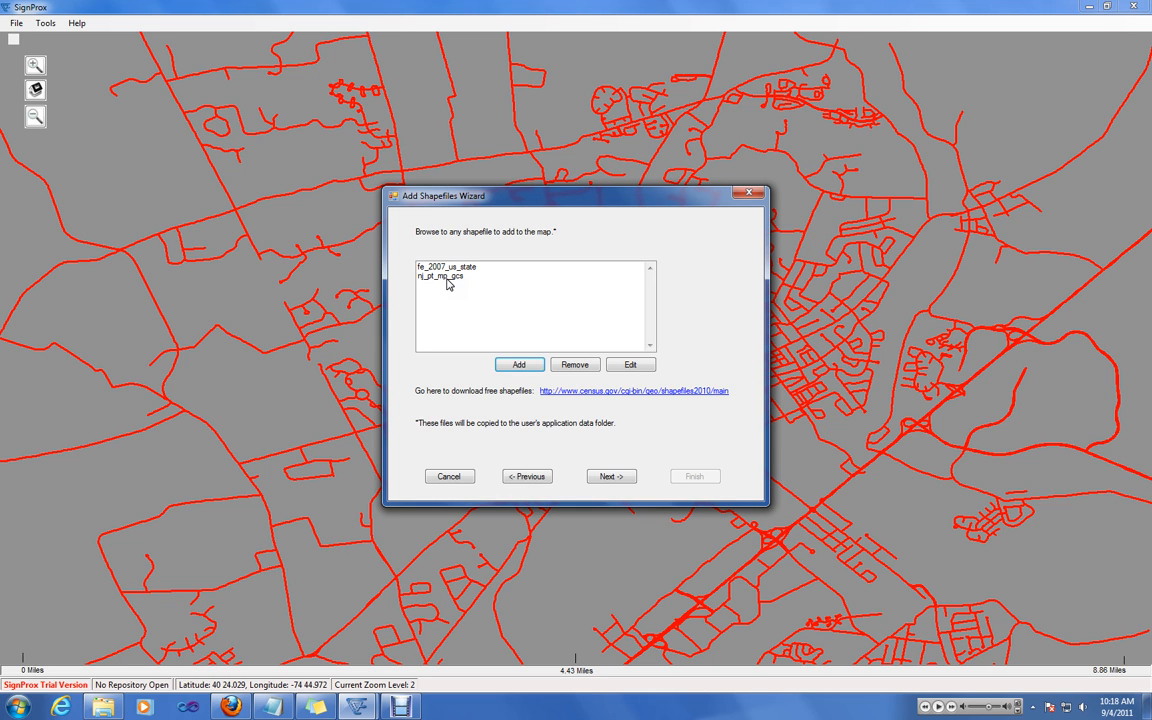
left_click(417, 279)
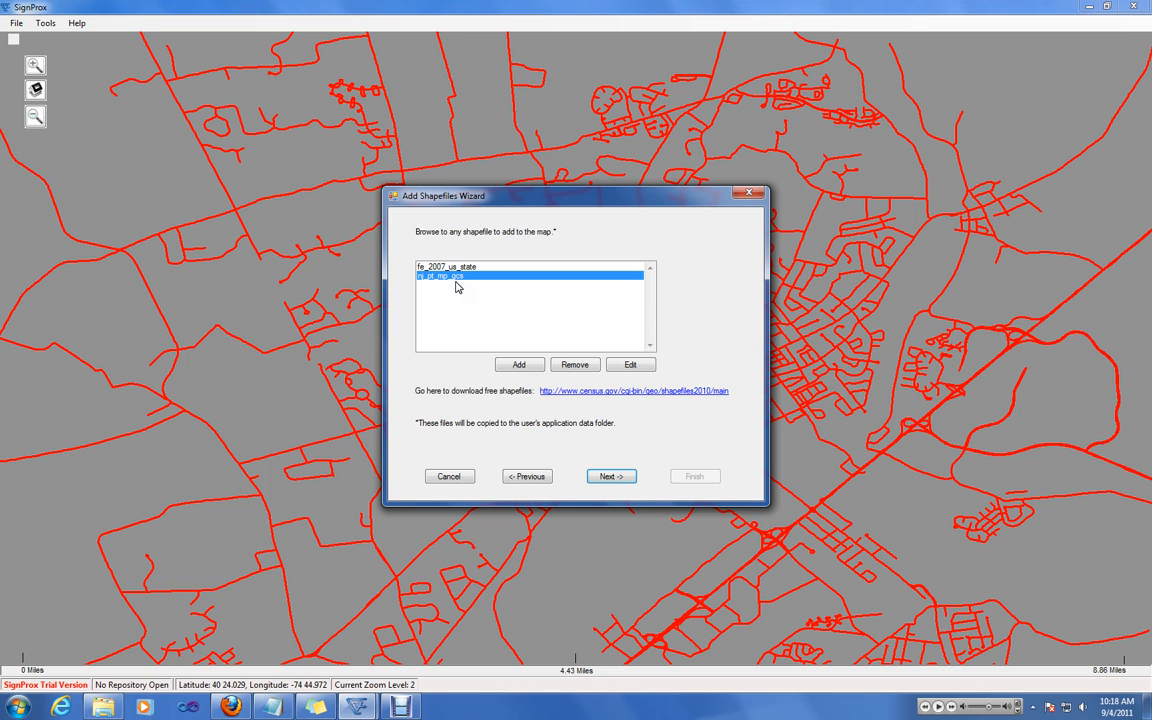
left_click(611, 366)
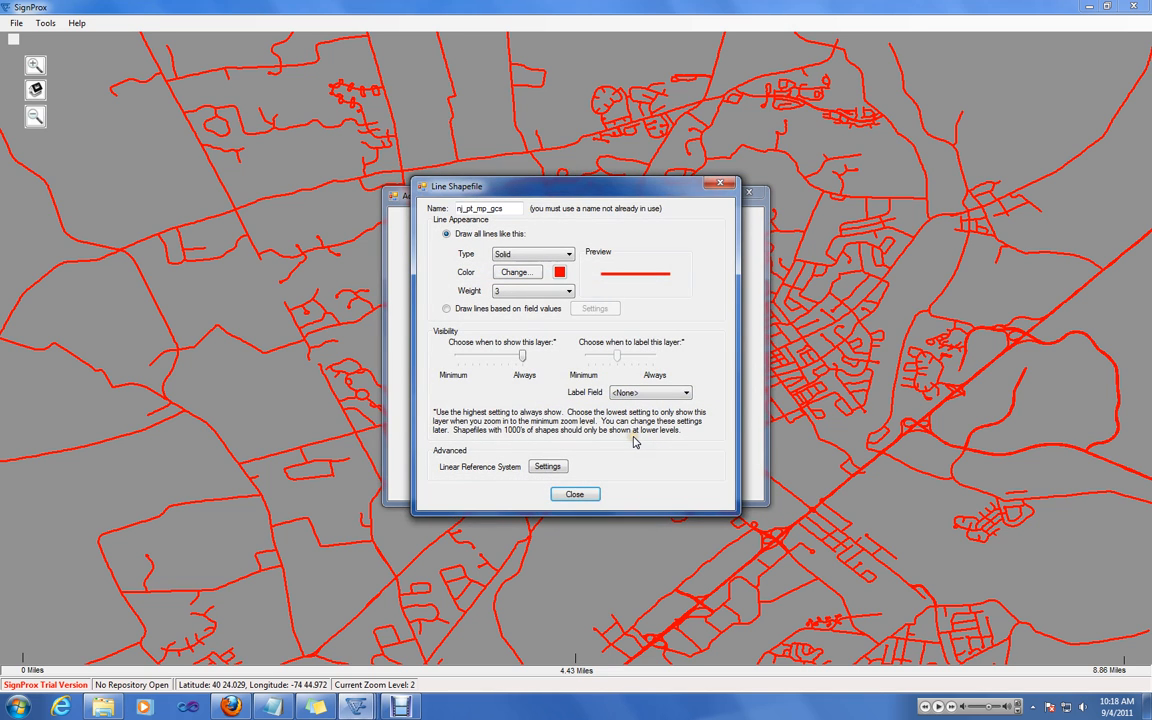
left_click(465, 501)
left_click(536, 468)
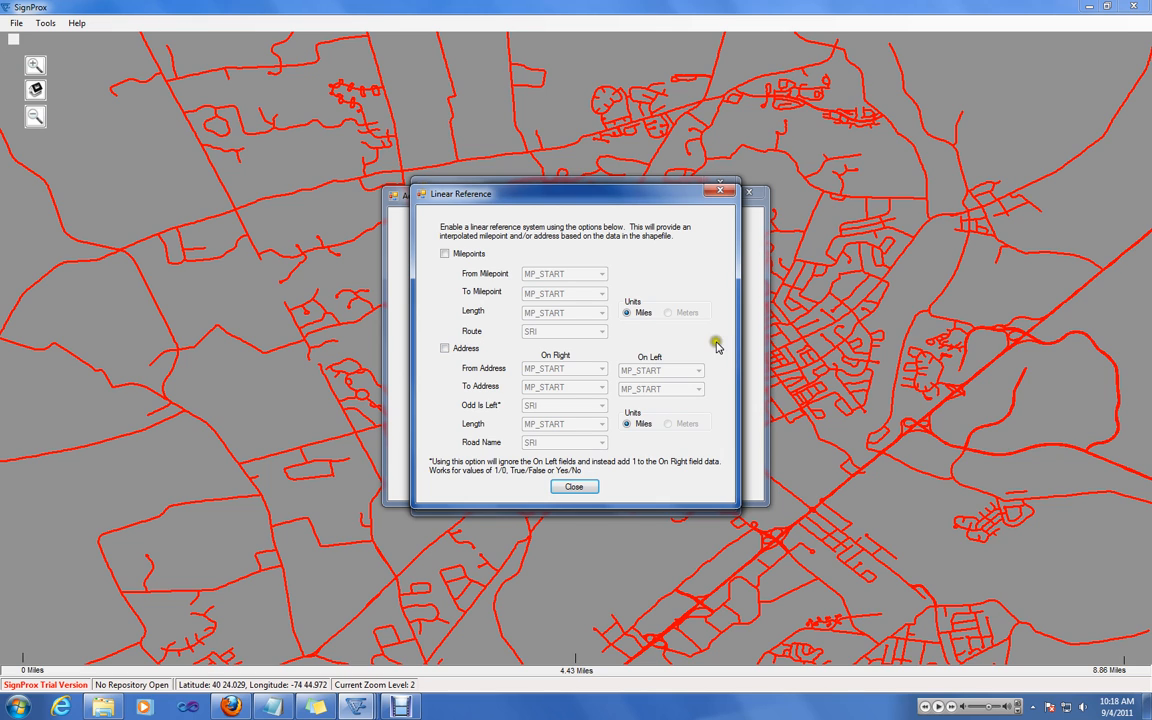
left_click(479, 255)
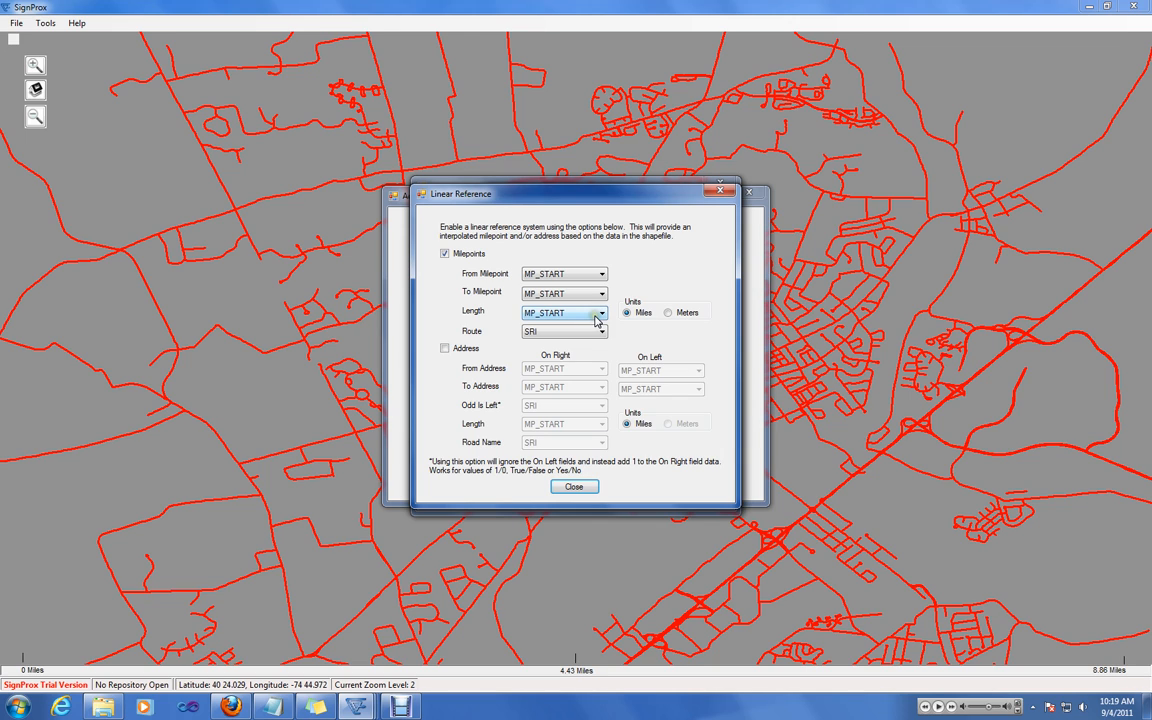
Step: Assign the milepoint fields: From MP_START, To MP_END, Length MEASURED_L and Route ROAD_NUM, and close the linear reference settings
left_click(476, 288)
left_click(567, 275)
left_click(566, 277)
left_click(563, 285)
left_click(557, 296)
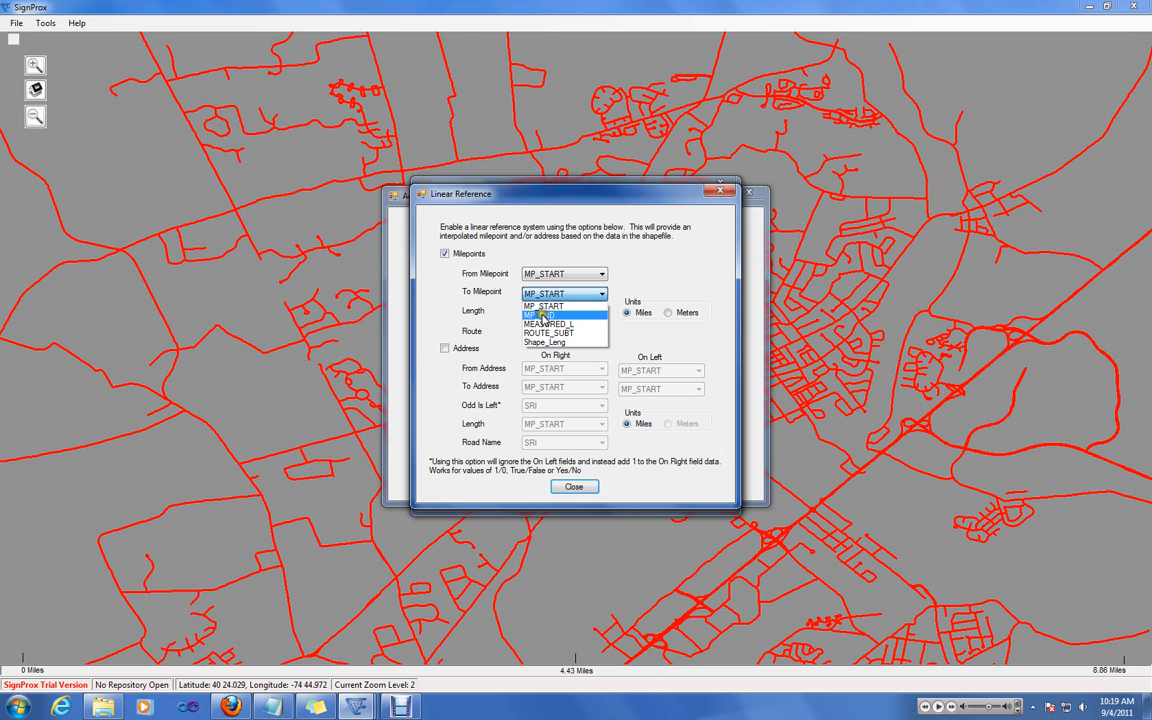
left_click(545, 314)
left_click(563, 314)
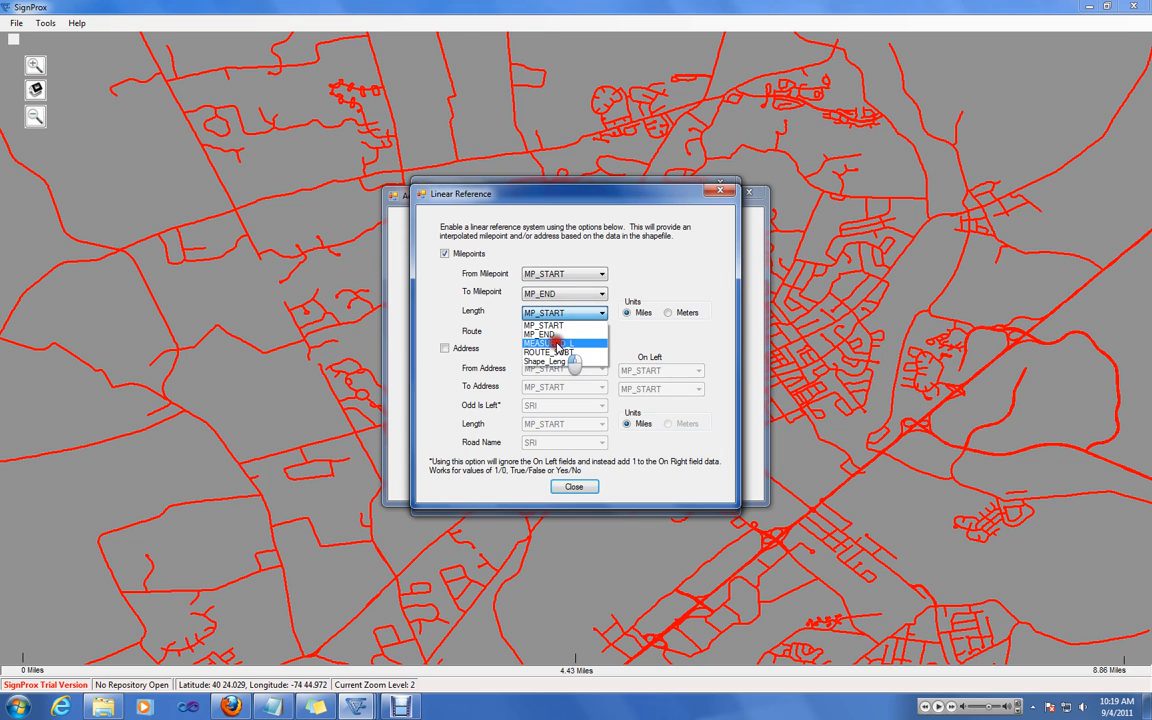
left_click(558, 343)
left_click(571, 333)
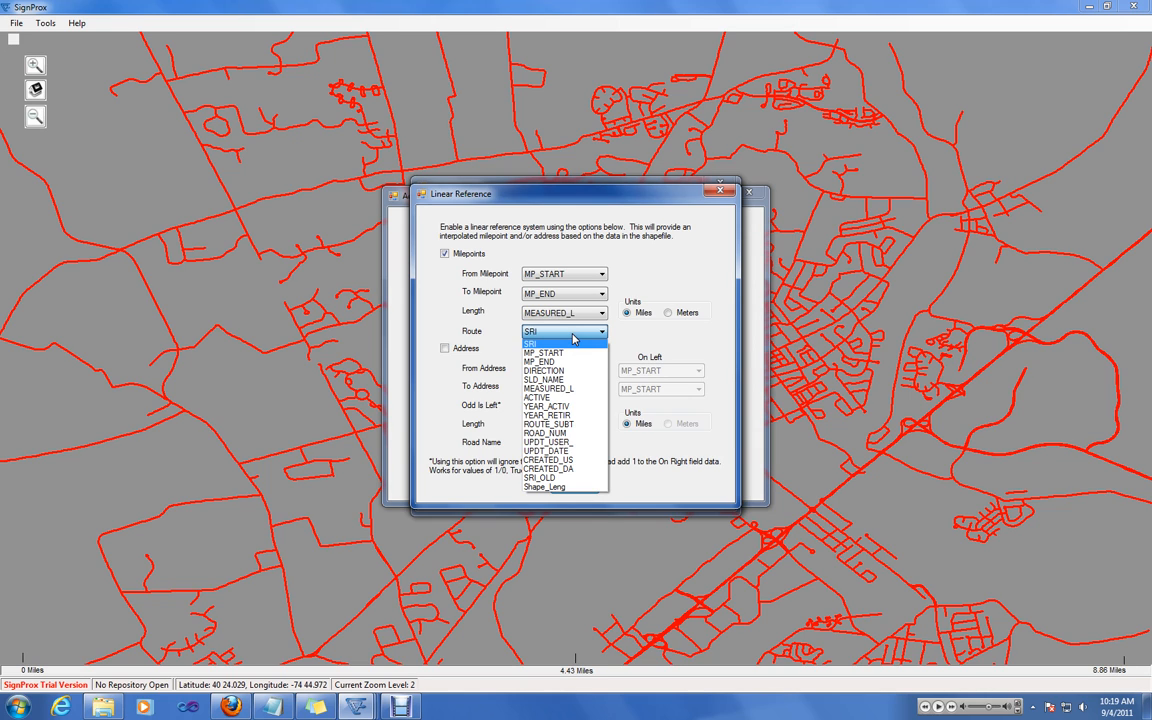
left_click(565, 436)
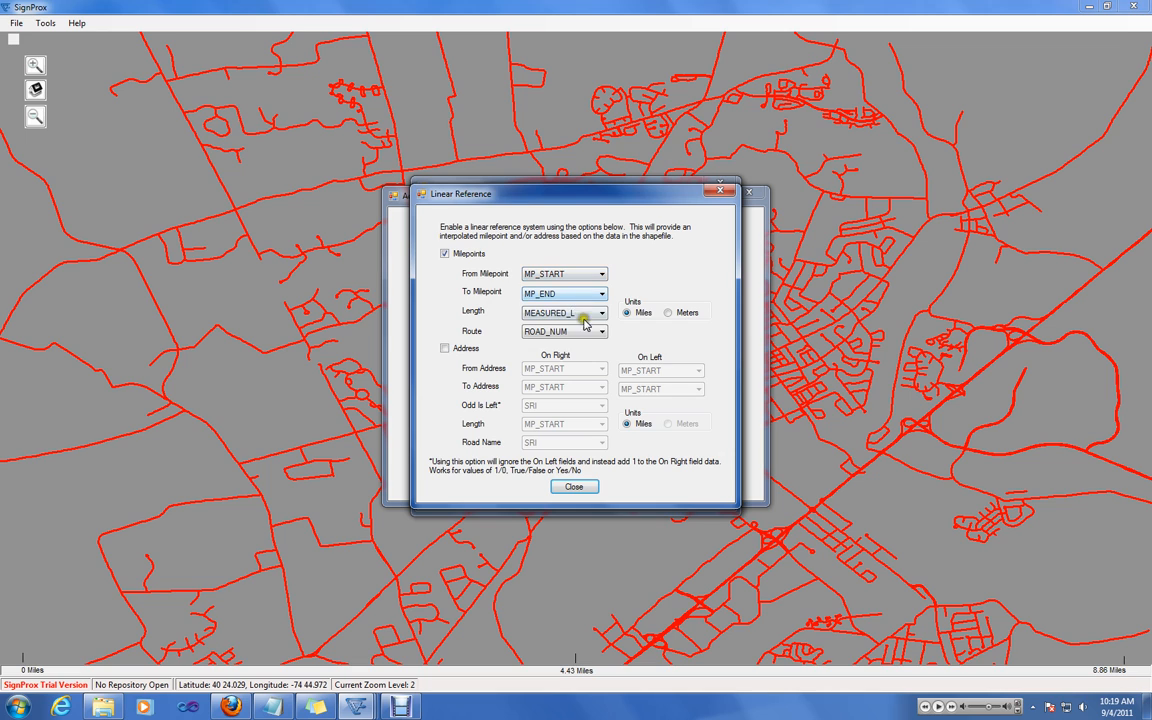
left_click(567, 487)
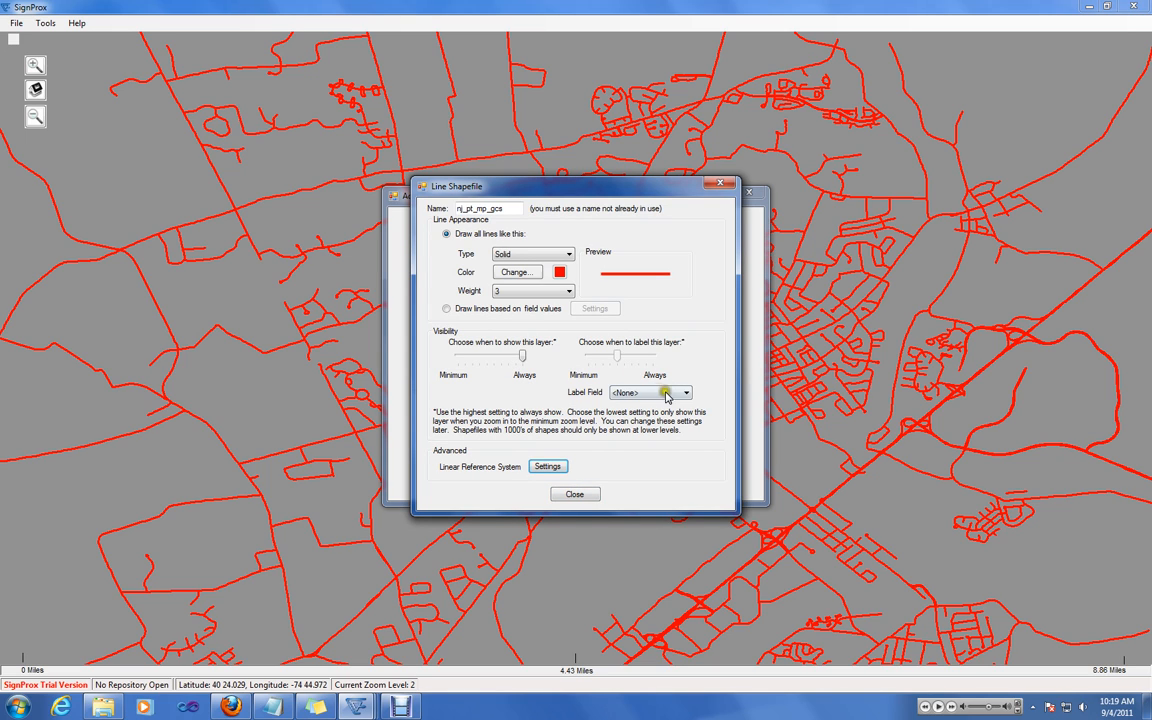
Step: Label the line layer with the SLD_NAME field, set its label visibility to Always, and close the layer settings
left_click(633, 393)
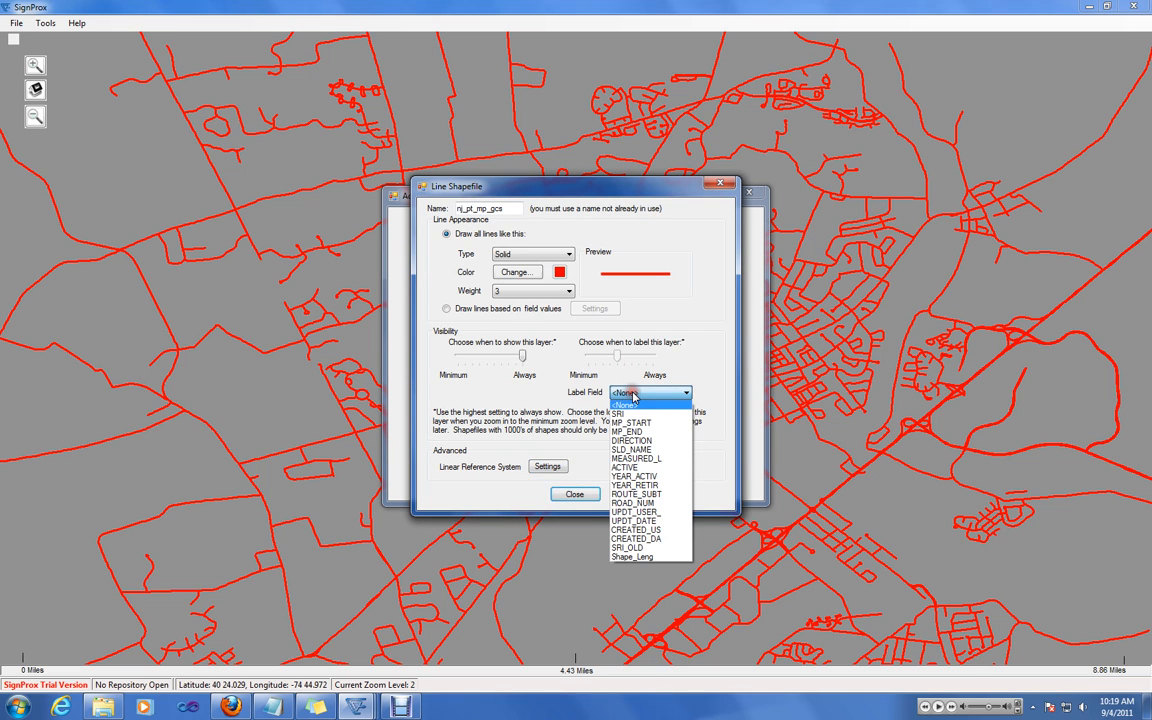
left_click(631, 449)
left_click_drag(617, 356, 652, 356)
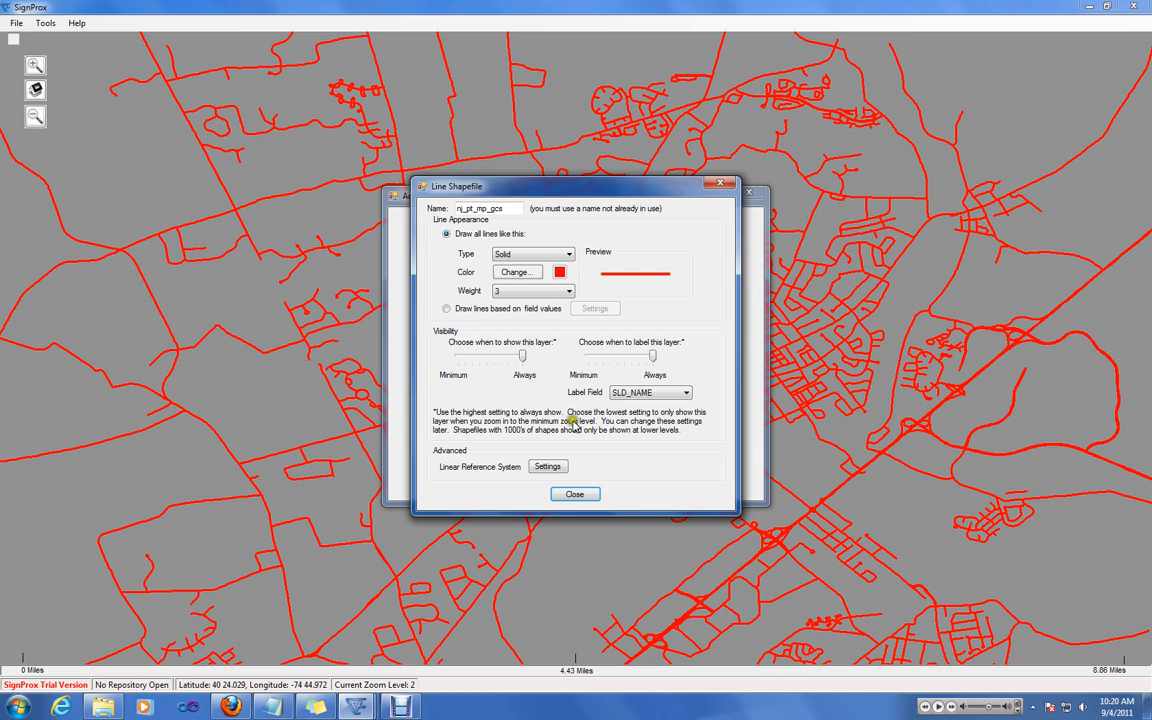
left_click(574, 492)
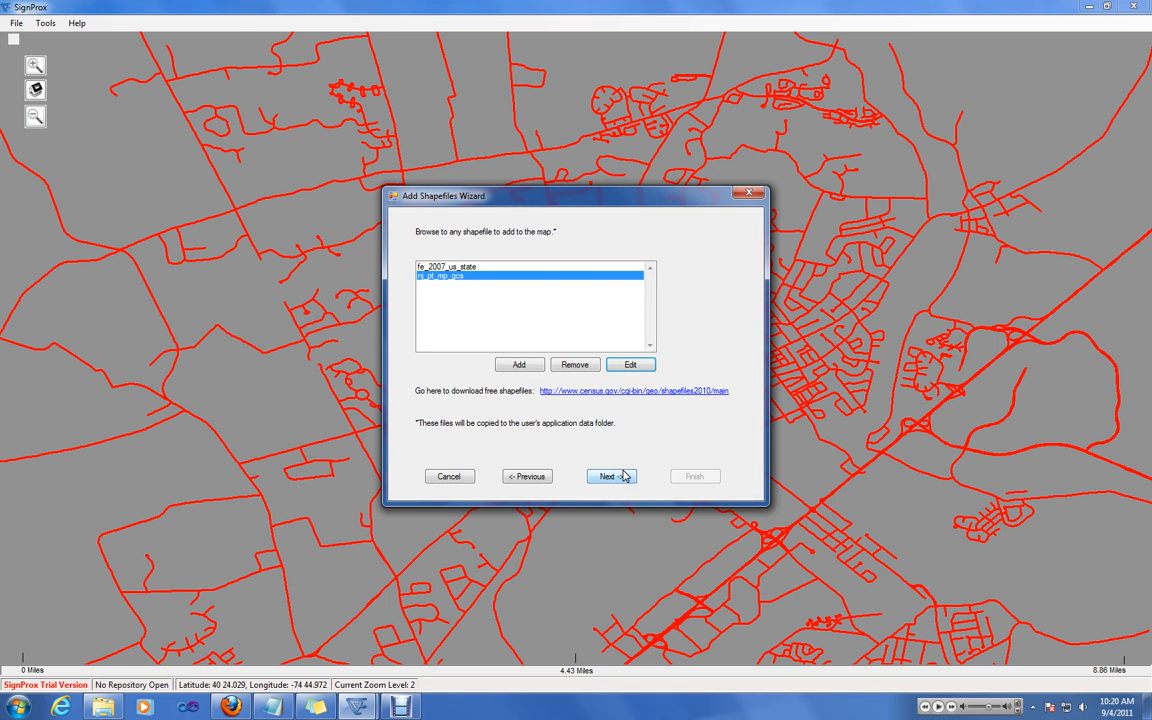
Step: Set the map's maximum view to frame northern New Jersey around the dense road network and accept it
left_click(621, 479)
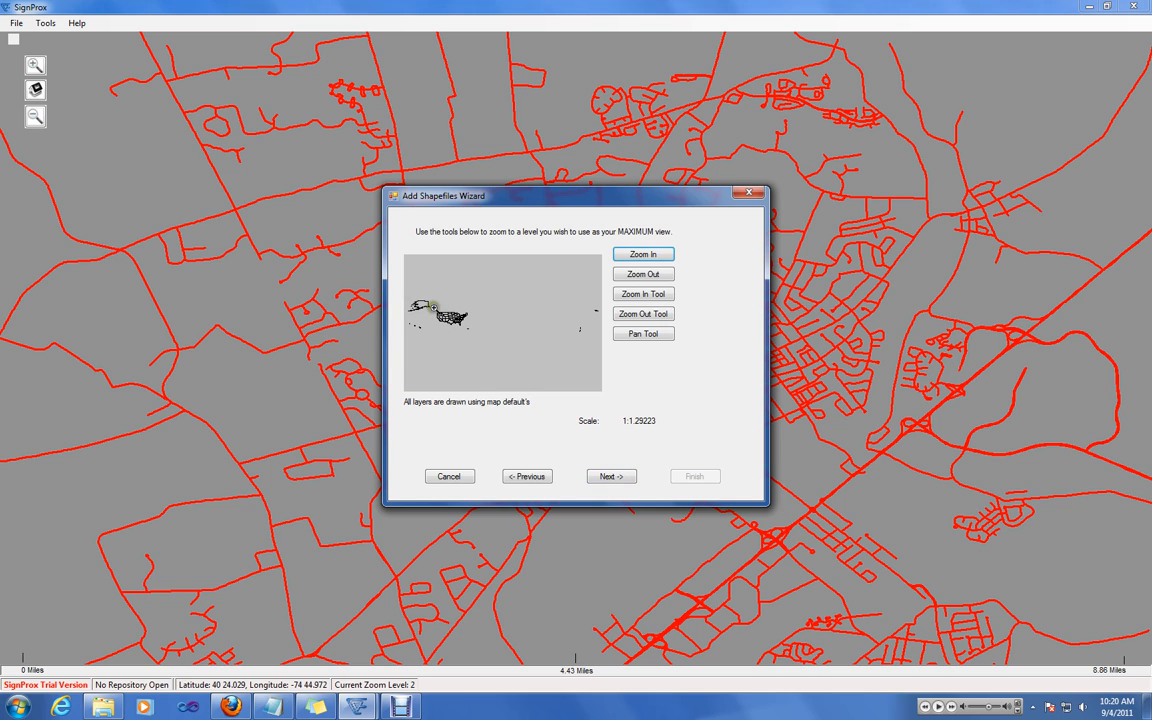
left_click_drag(433, 307, 474, 330)
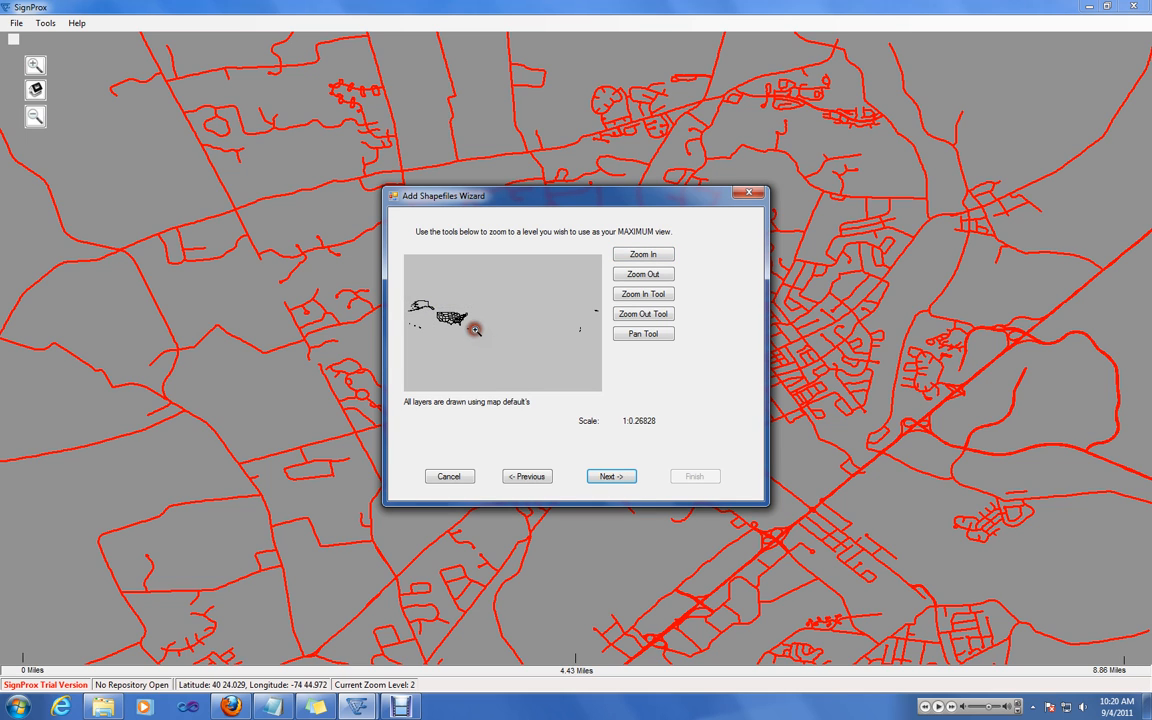
left_click(522, 315)
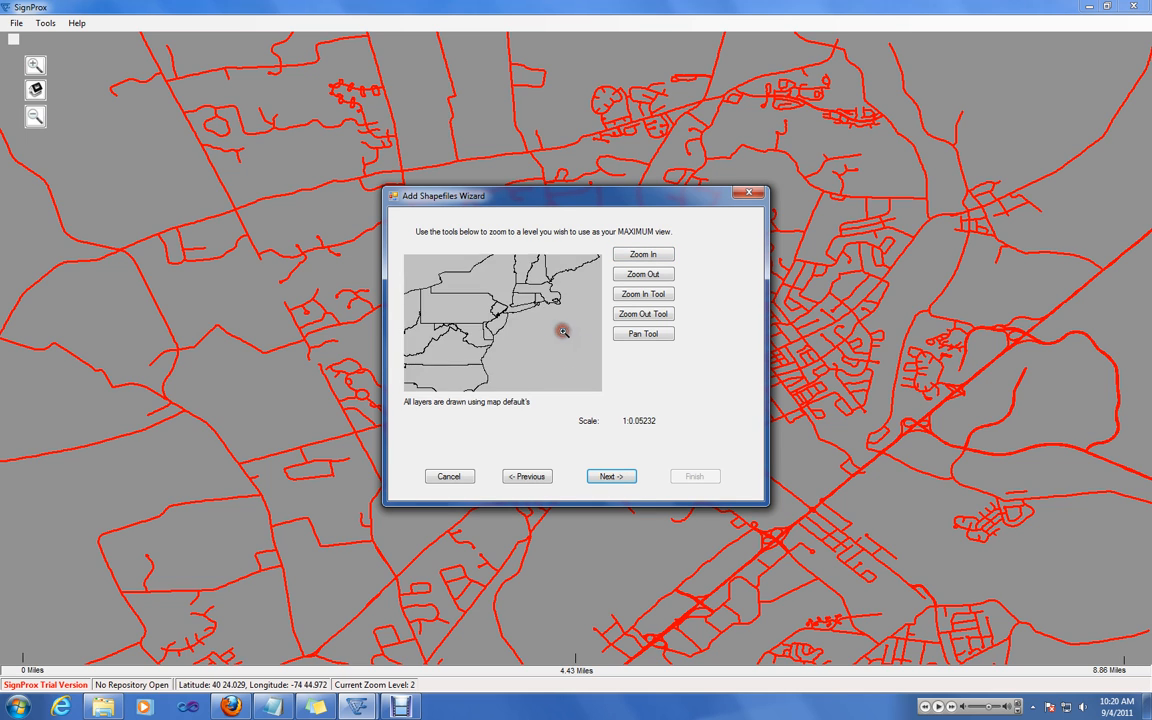
left_click_drag(481, 299, 516, 323)
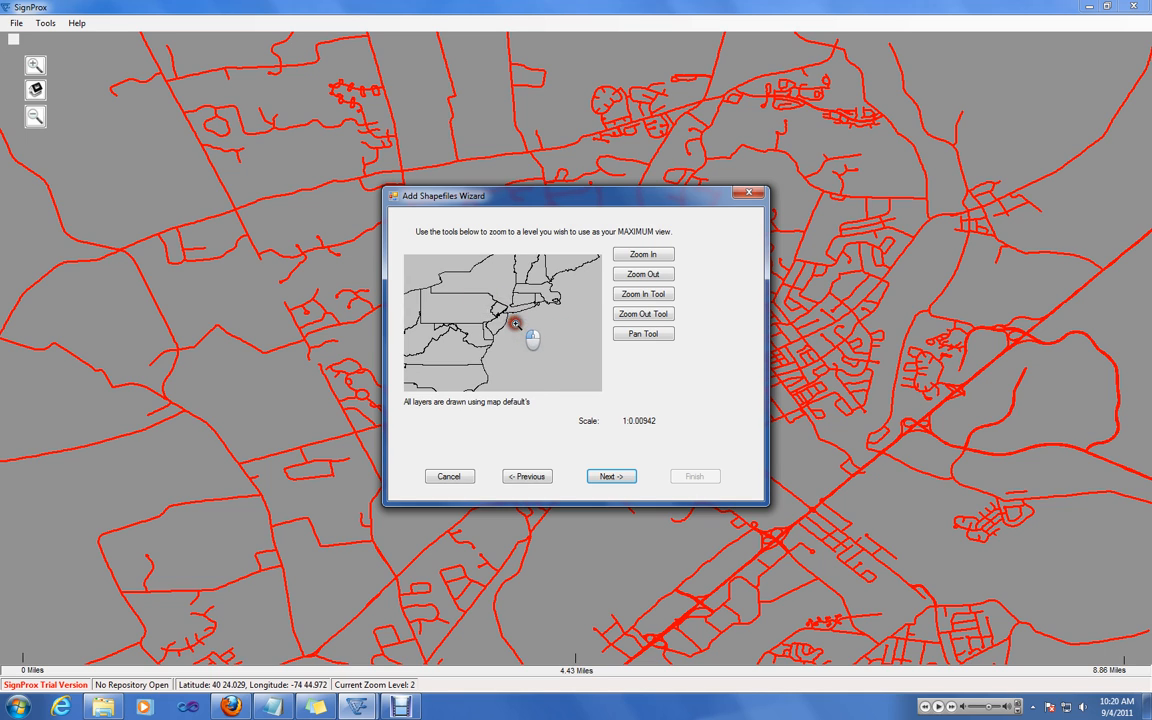
left_click(485, 344)
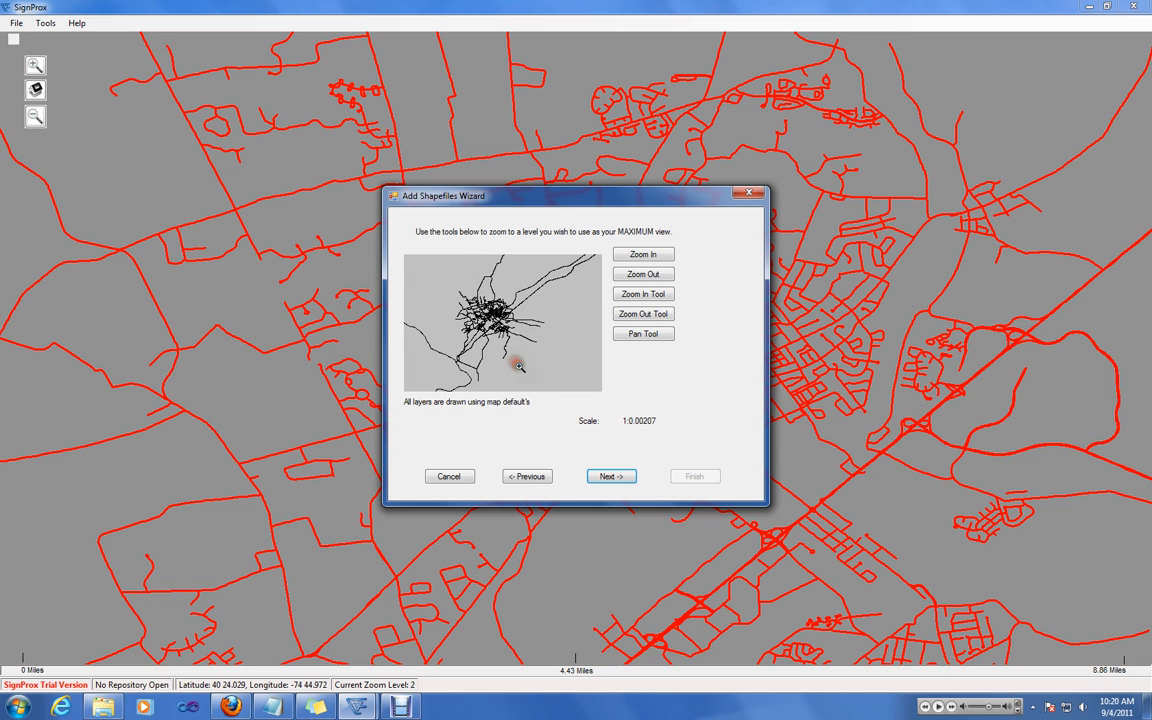
right_click(487, 347)
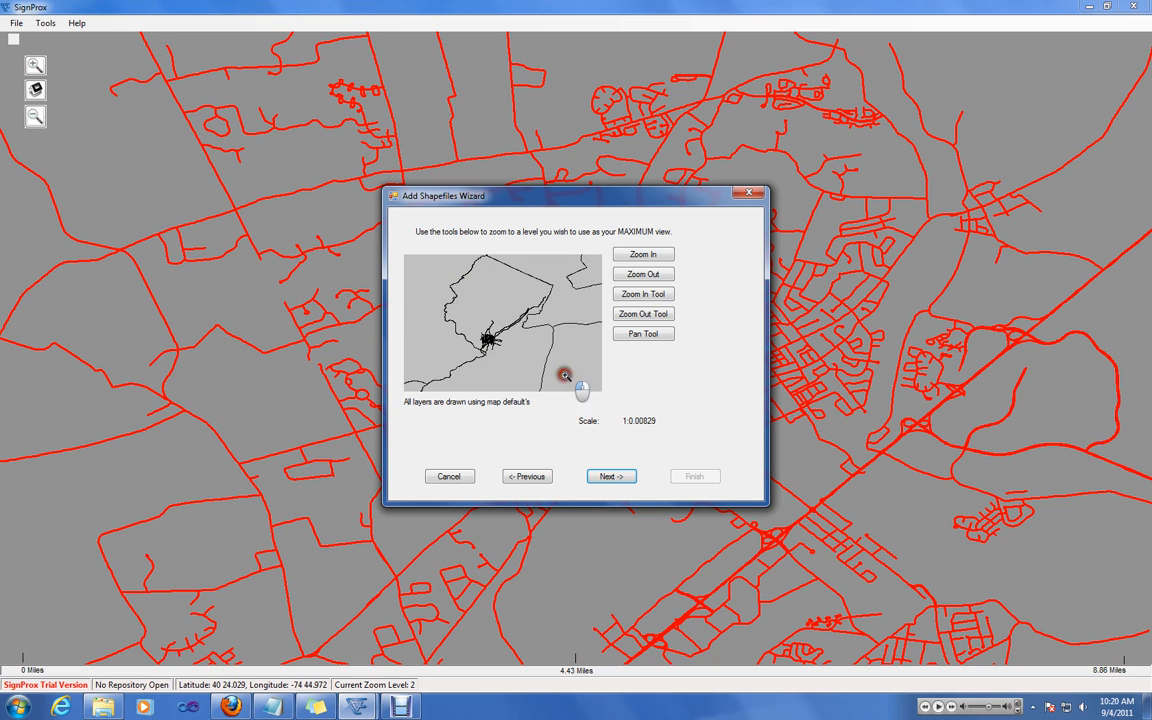
left_click_drag(524, 352, 442, 252)
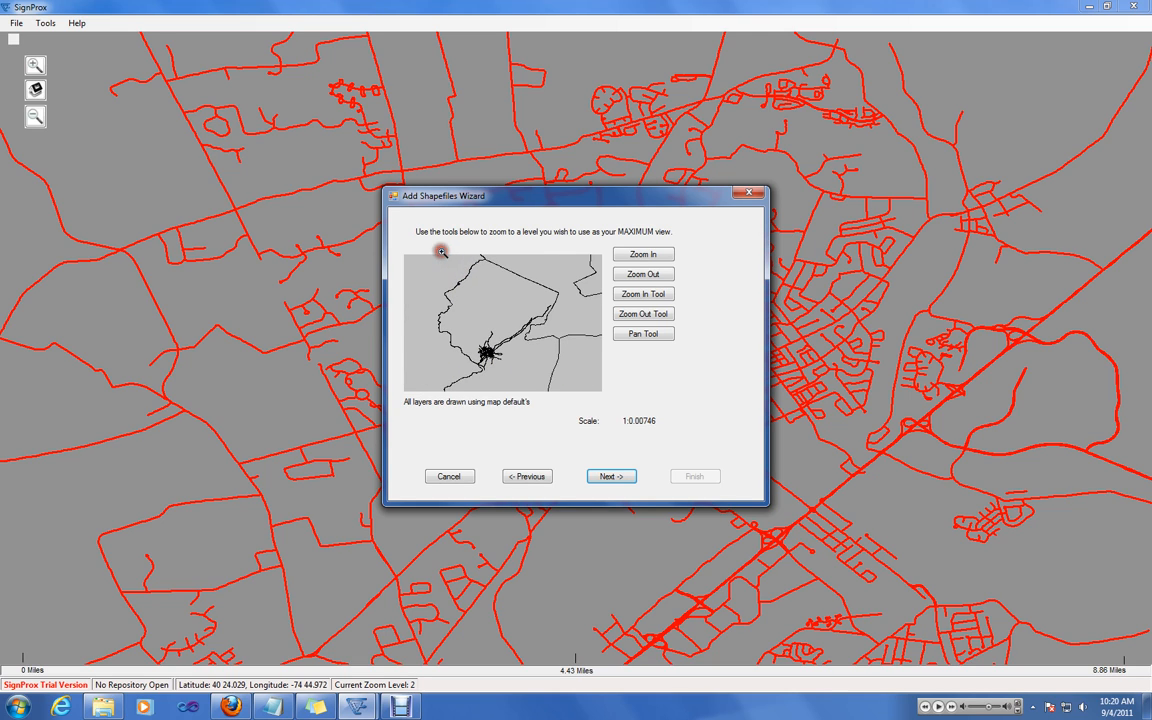
left_click(611, 477)
Step: Set the default view to a close-up of the dense road network and accept it
left_click_drag(554, 342, 586, 366)
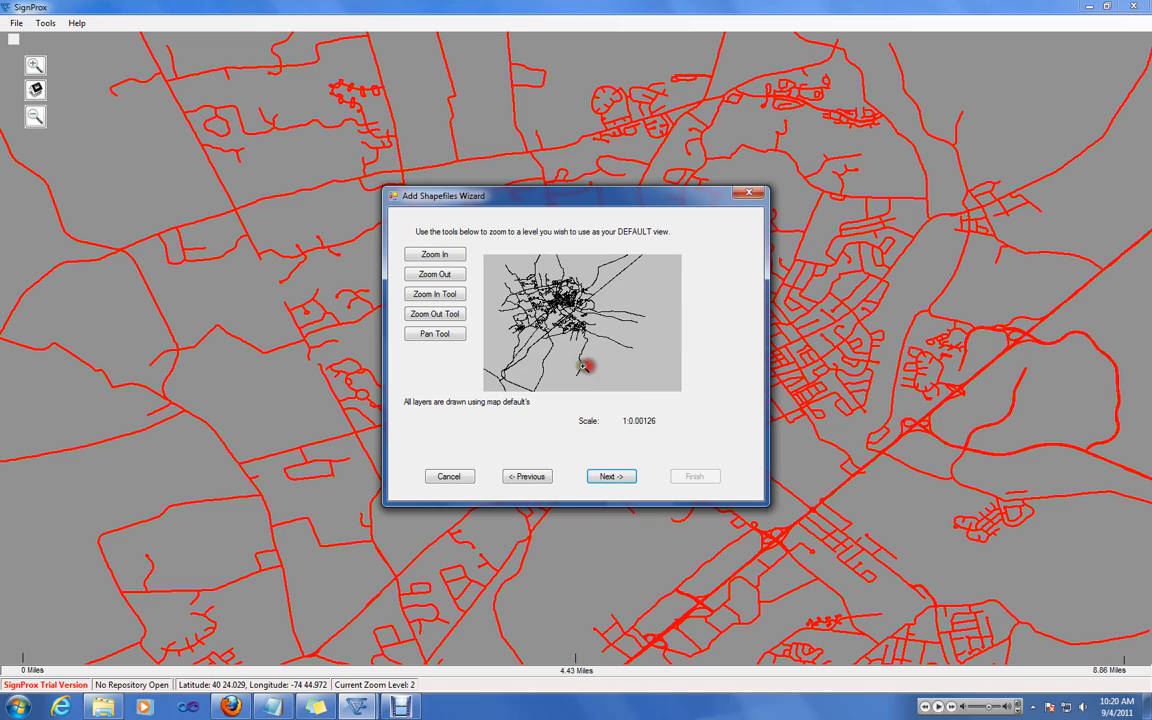
left_click_drag(513, 277, 586, 342)
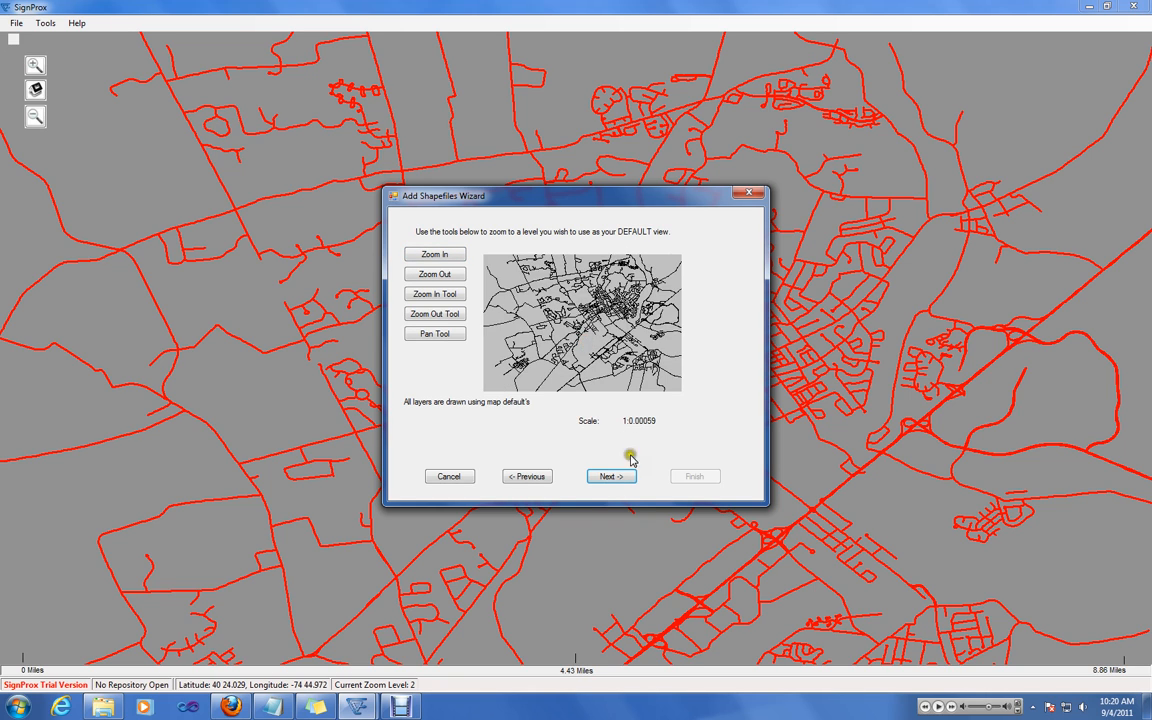
left_click(611, 477)
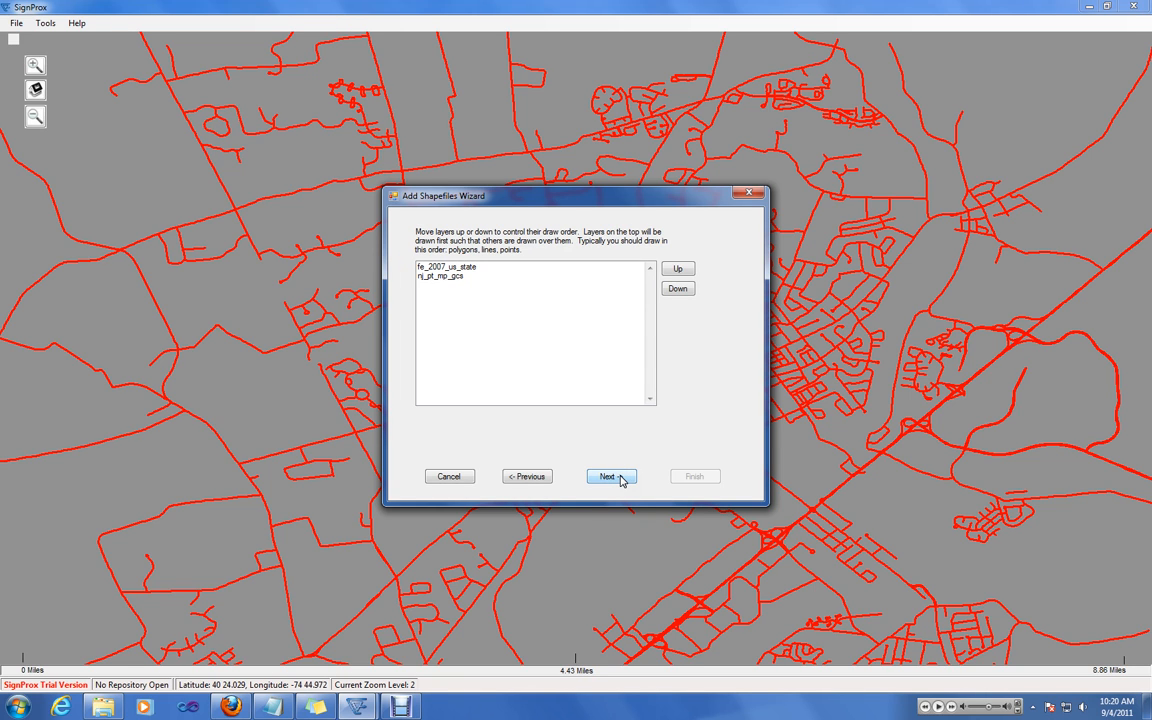
Step: Keep the current layer draw order and finish the wizard, allowing shapefiles with the same name to be overwritten
left_click(612, 477)
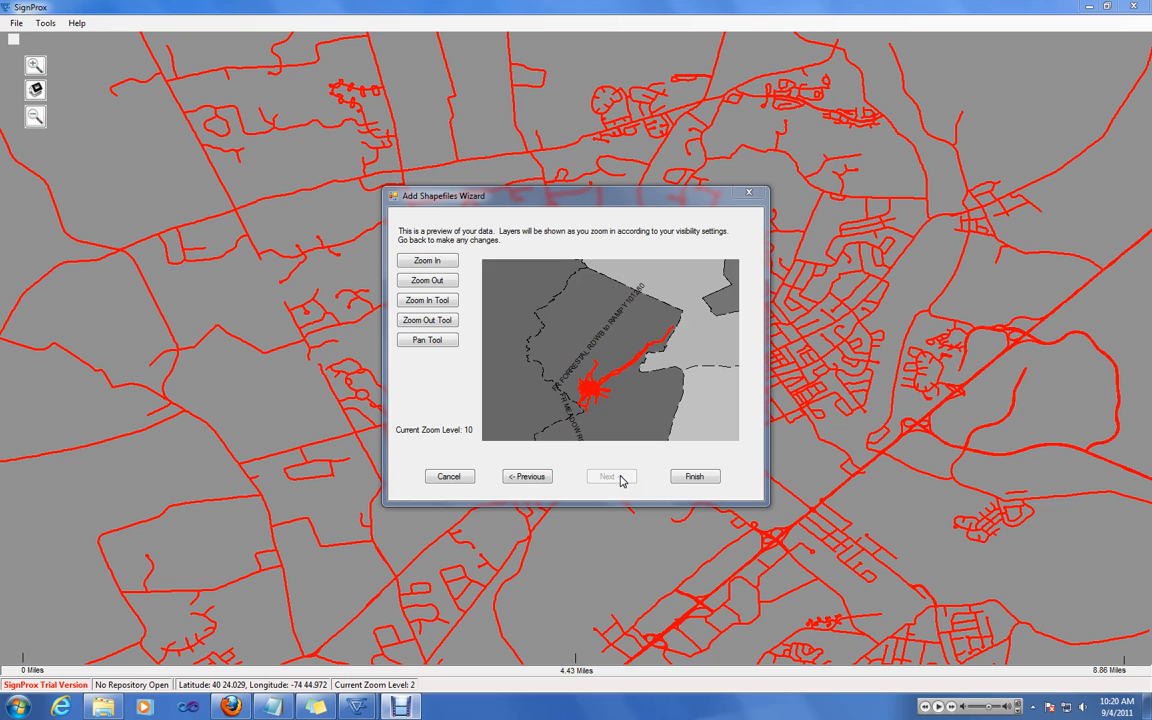
left_click(696, 477)
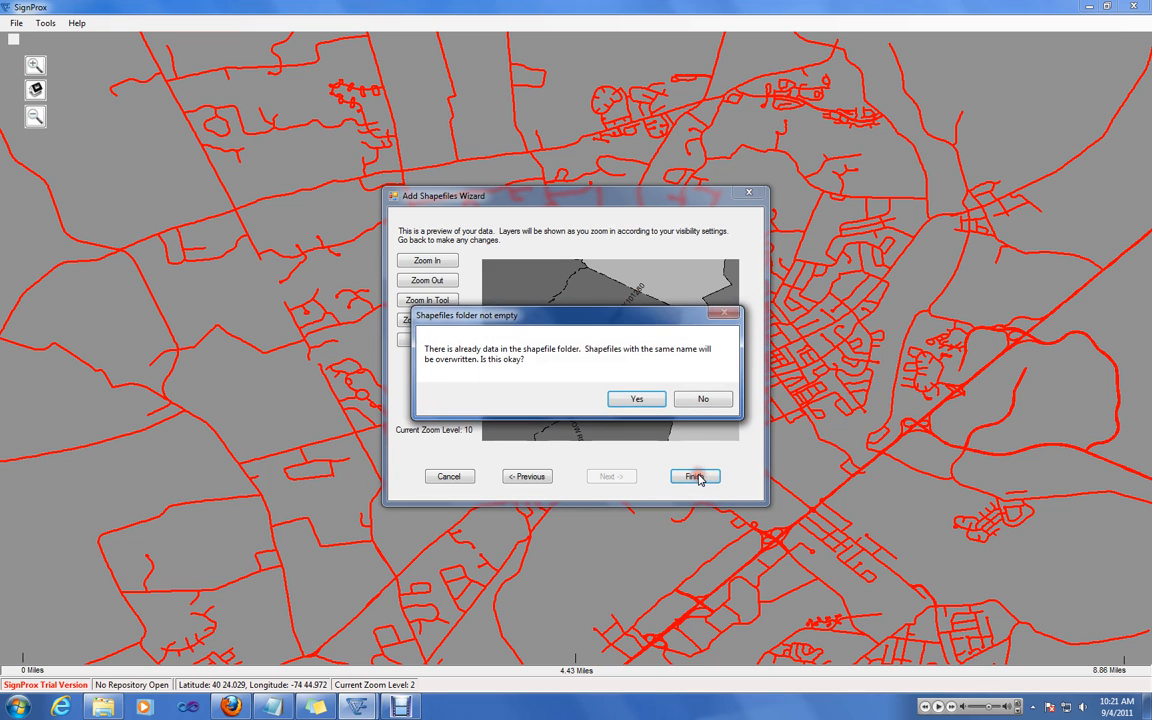
left_click(636, 399)
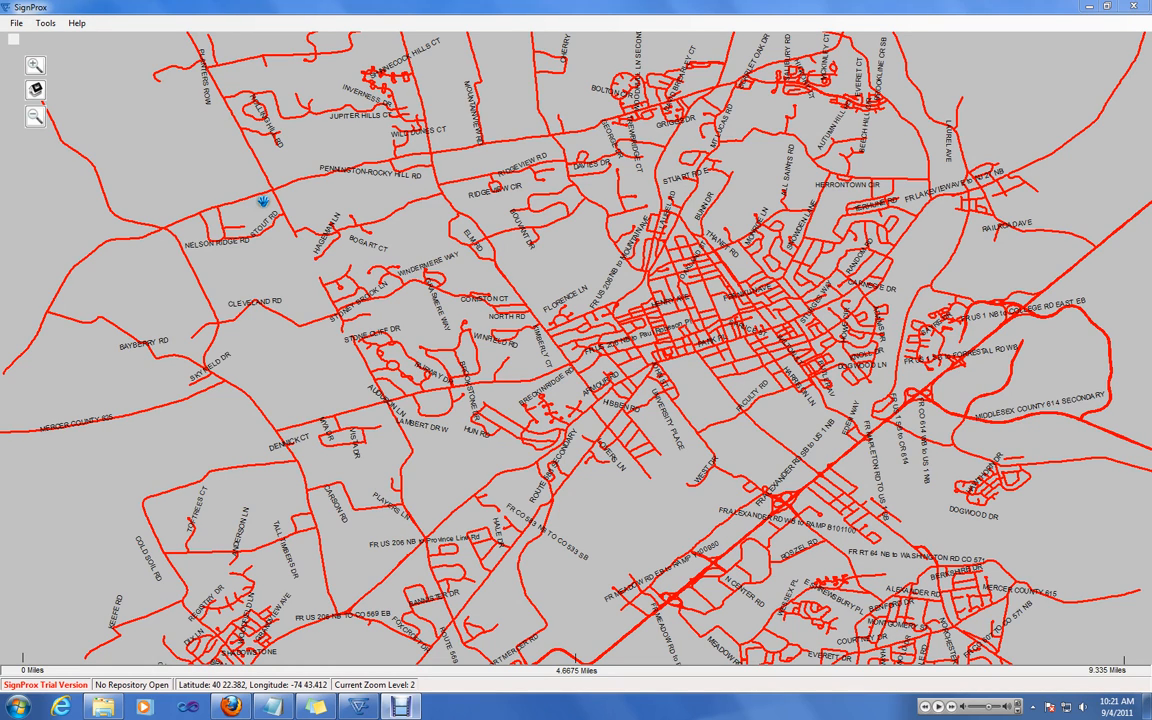
Step: Look up the route information for a spot beside the road north of Nelson Ridge Rd, and close the results
right_click(239, 198)
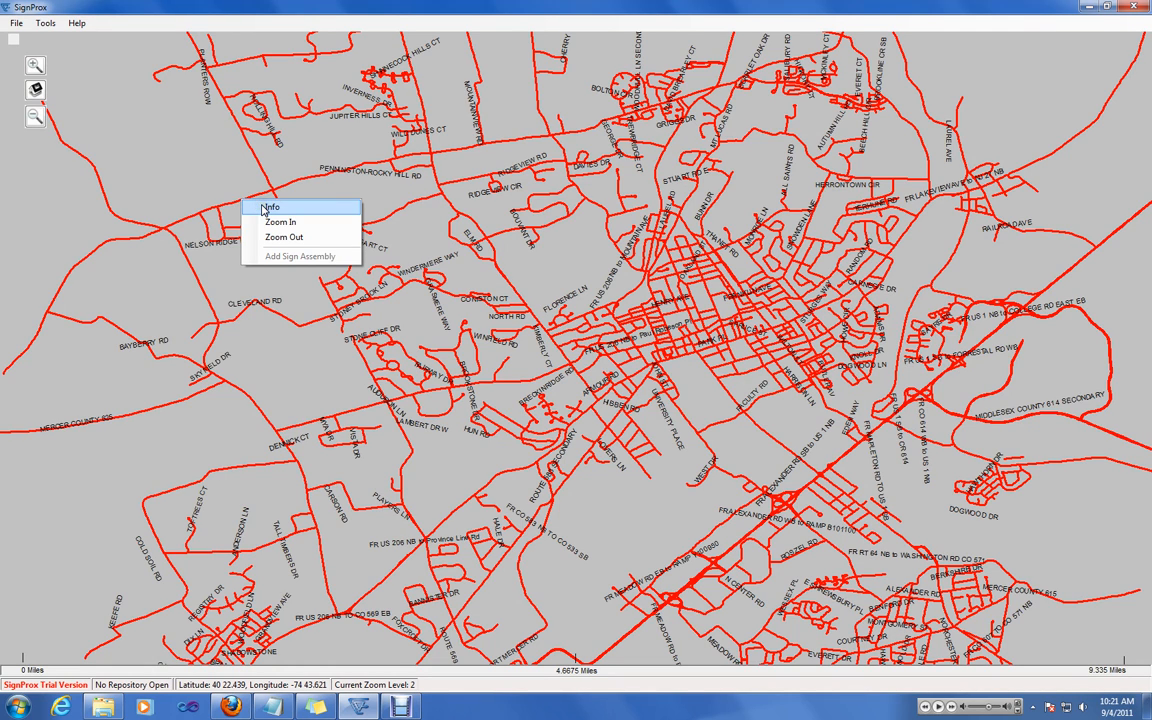
left_click(270, 207)
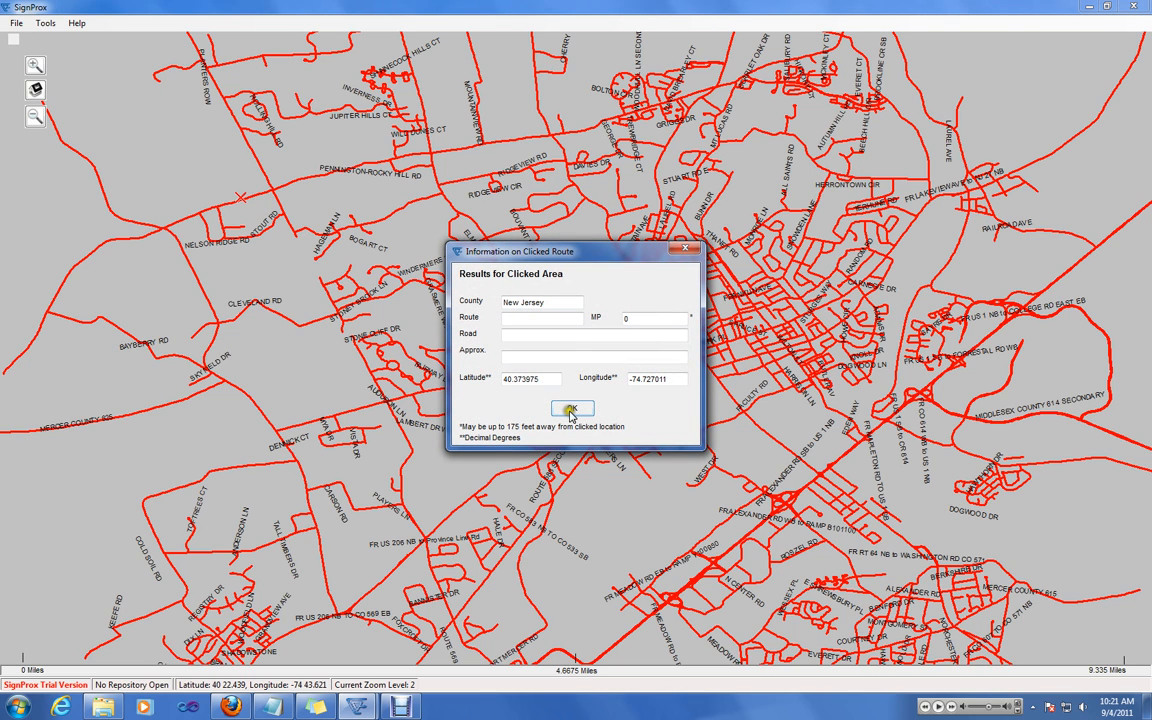
left_click(571, 410)
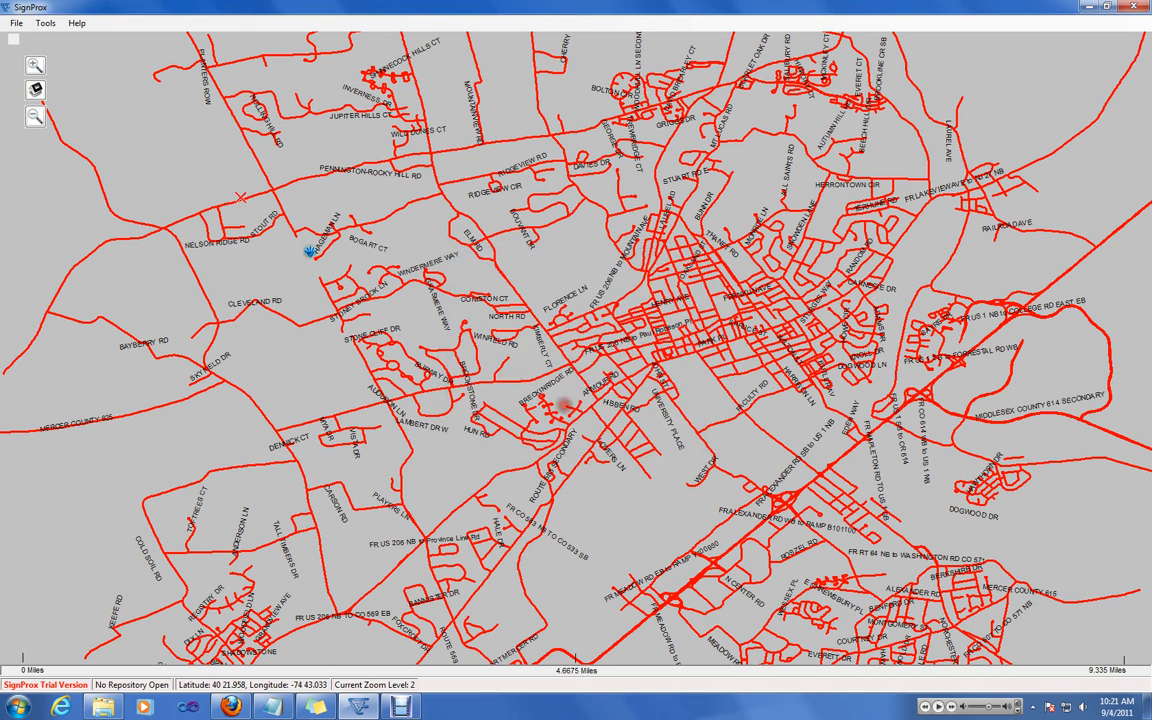
Step: Check the milepoint in the route information for a point exactly on the road line north of Stout Rd
scroll(234, 180, "up", 2)
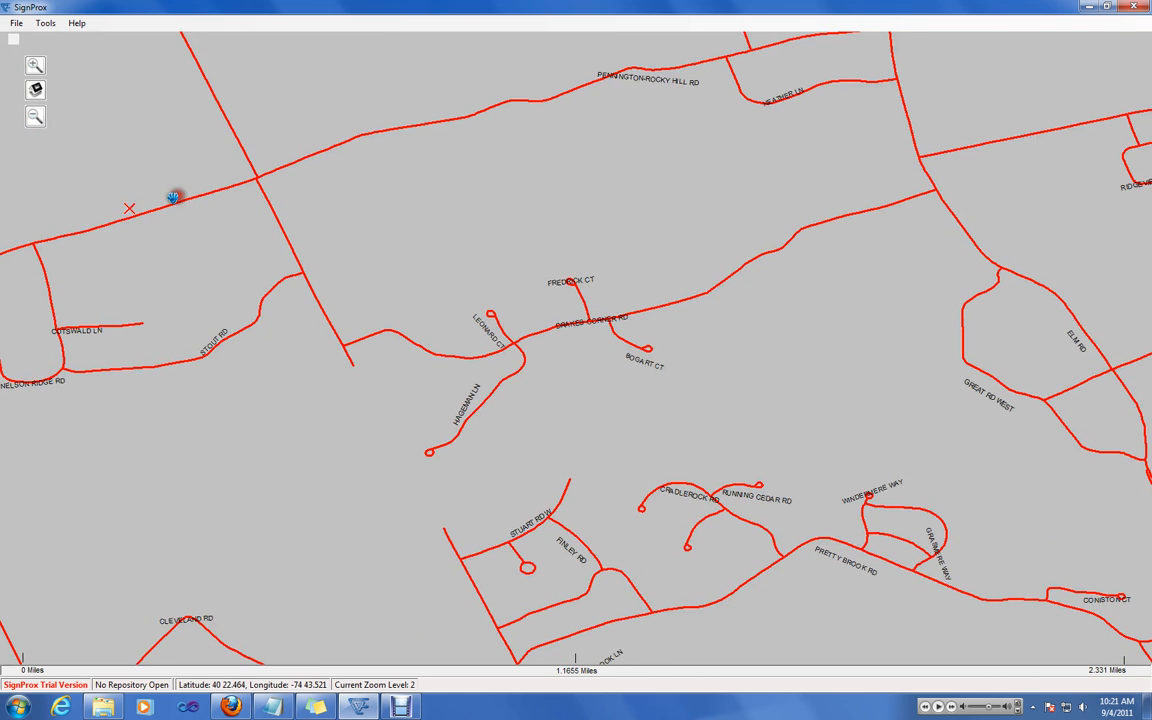
right_click(153, 211)
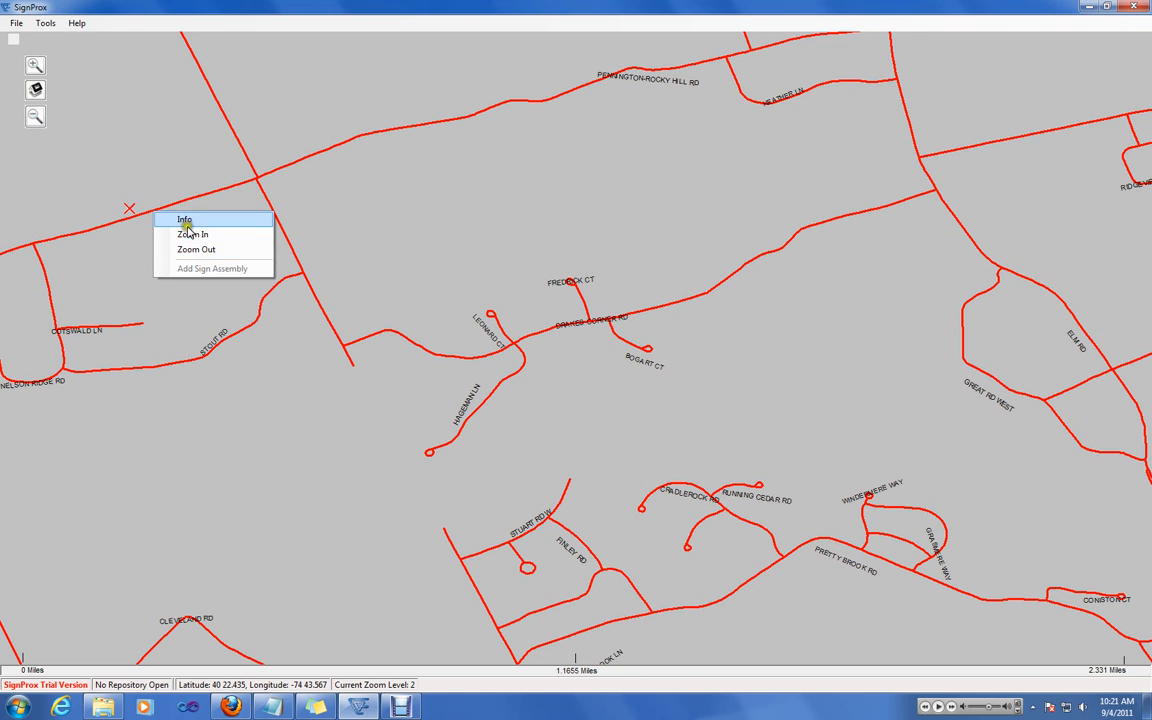
left_click(185, 221)
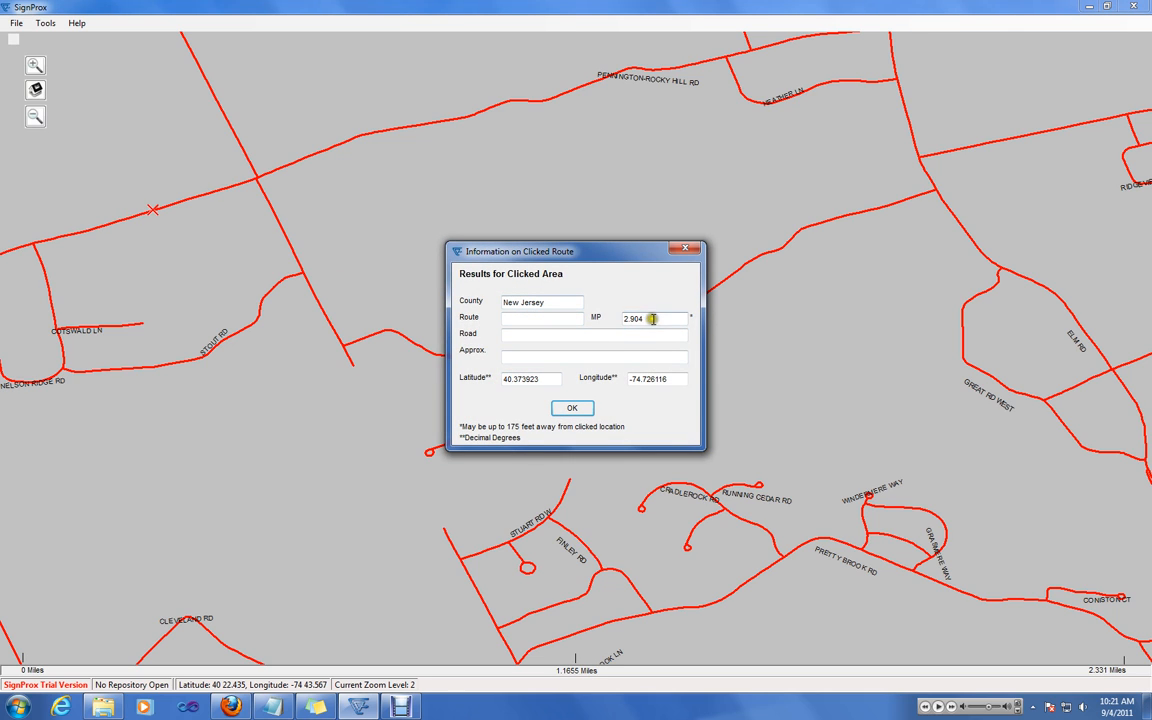
left_click_drag(652, 318, 594, 317)
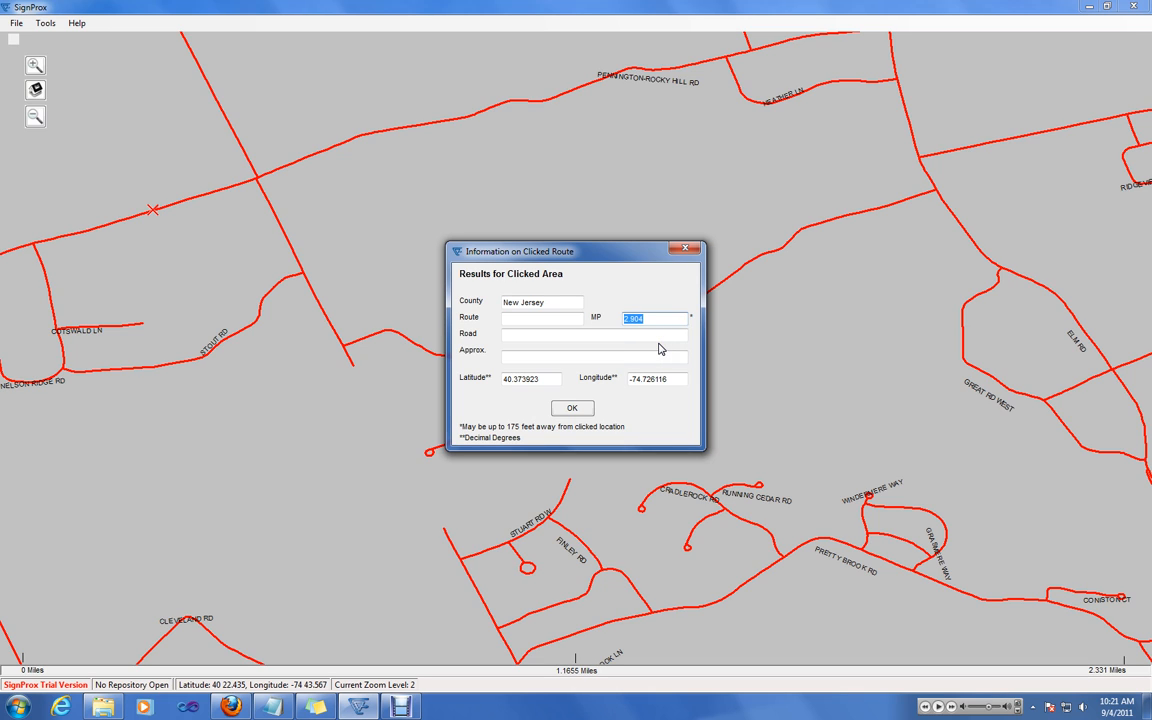
left_click(580, 413)
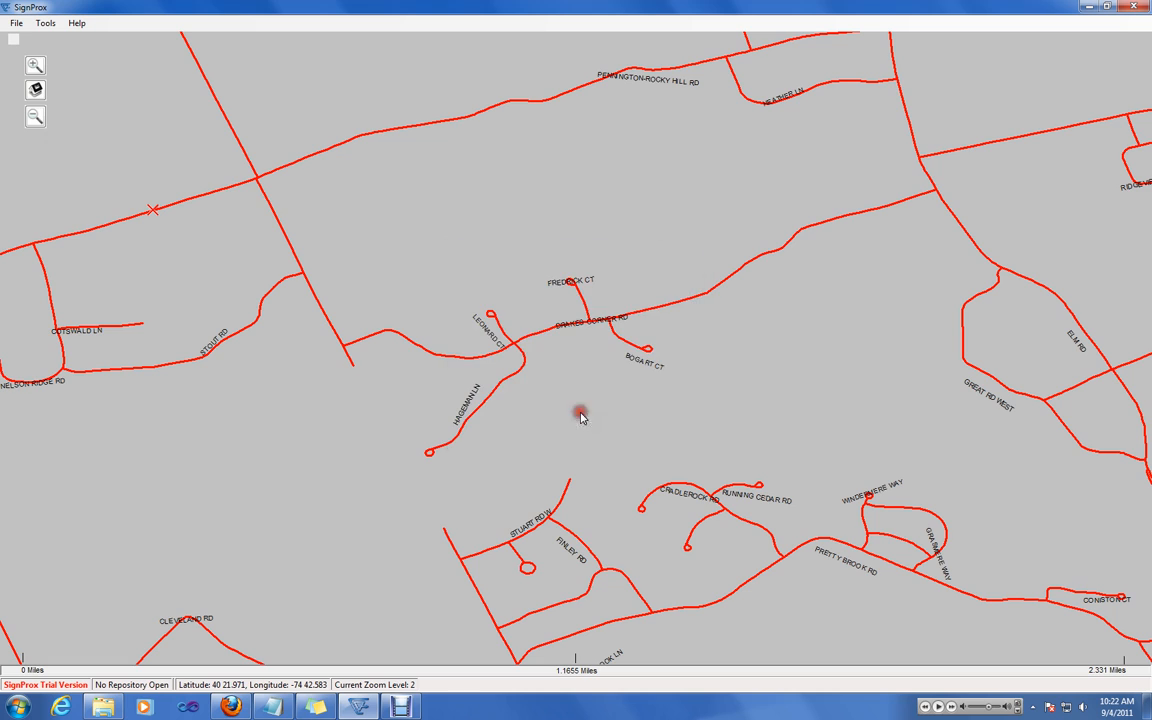
Step: Open the AssetDatabase so that sign assemblies can be added to the map
right_click(443, 121)
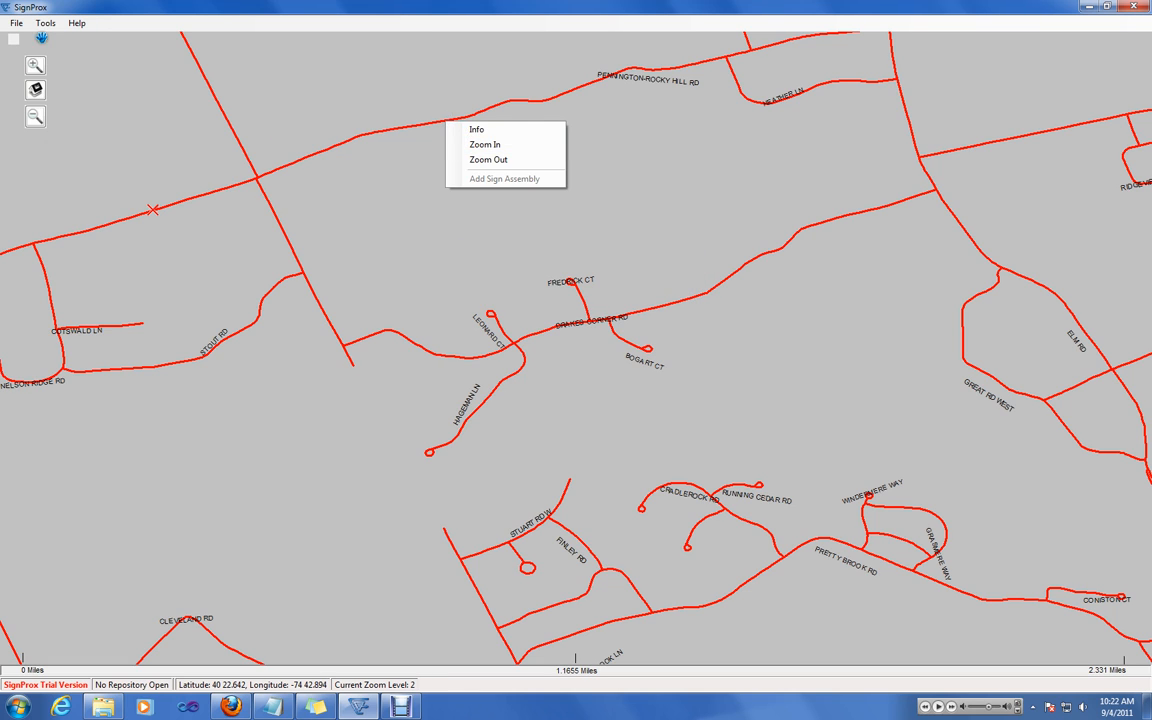
left_click(15, 23)
mouse_move(22, 38)
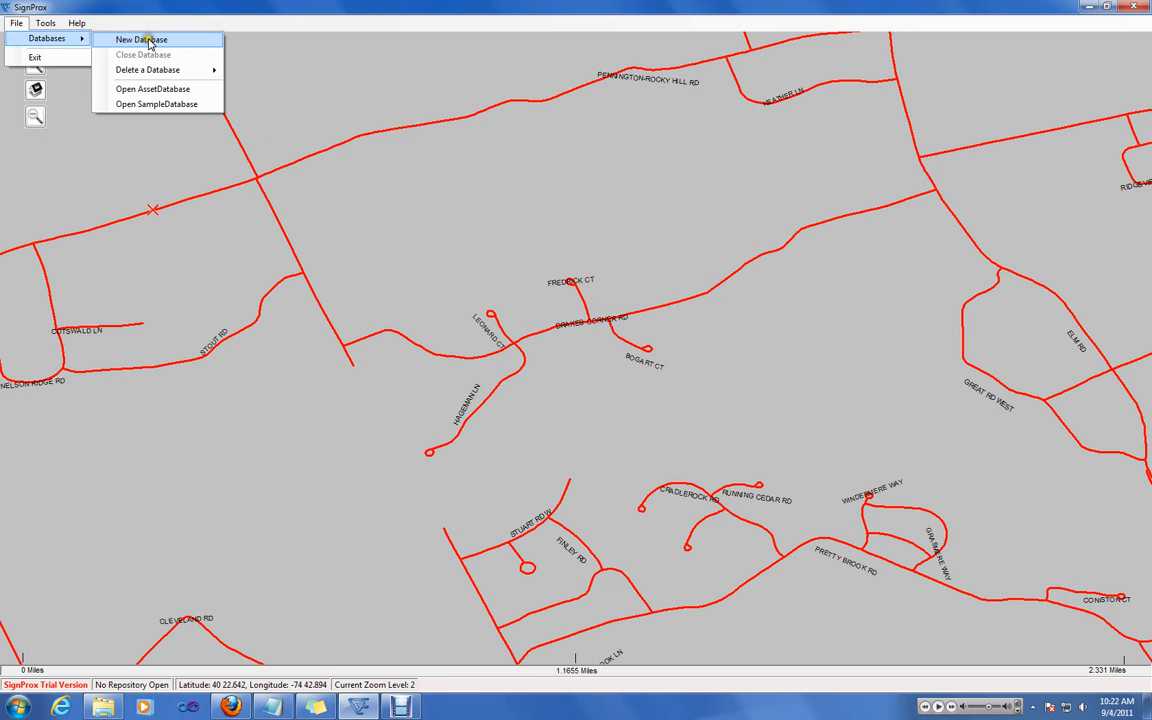
left_click(163, 92)
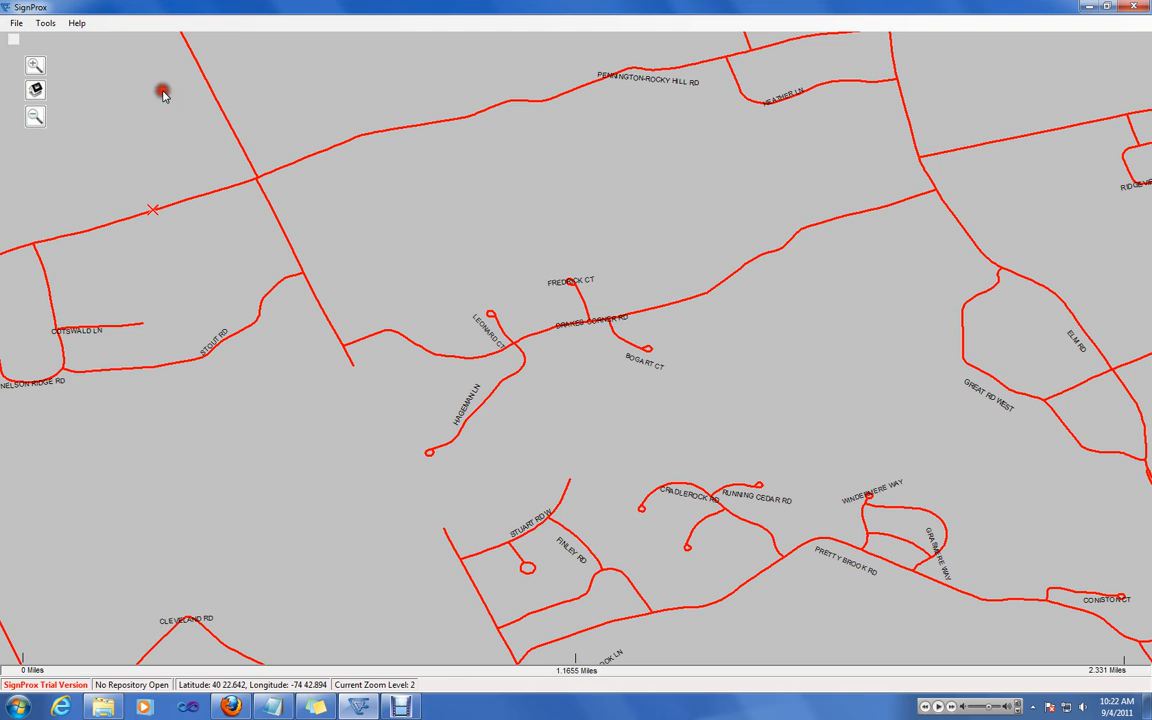
Step: Add a sign assembly on Pennington-Rocky Hill Rd east of the intersection, check its milepoint, and save it
right_click(419, 125)
left_click(470, 184)
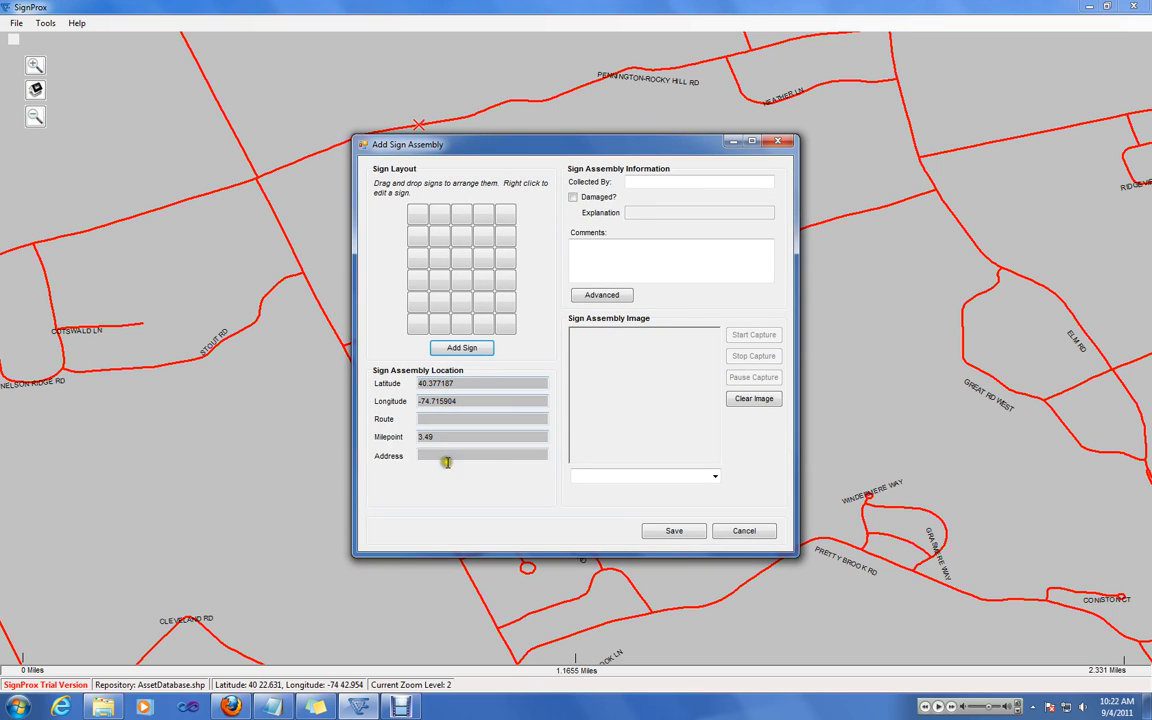
left_click_drag(440, 437, 392, 441)
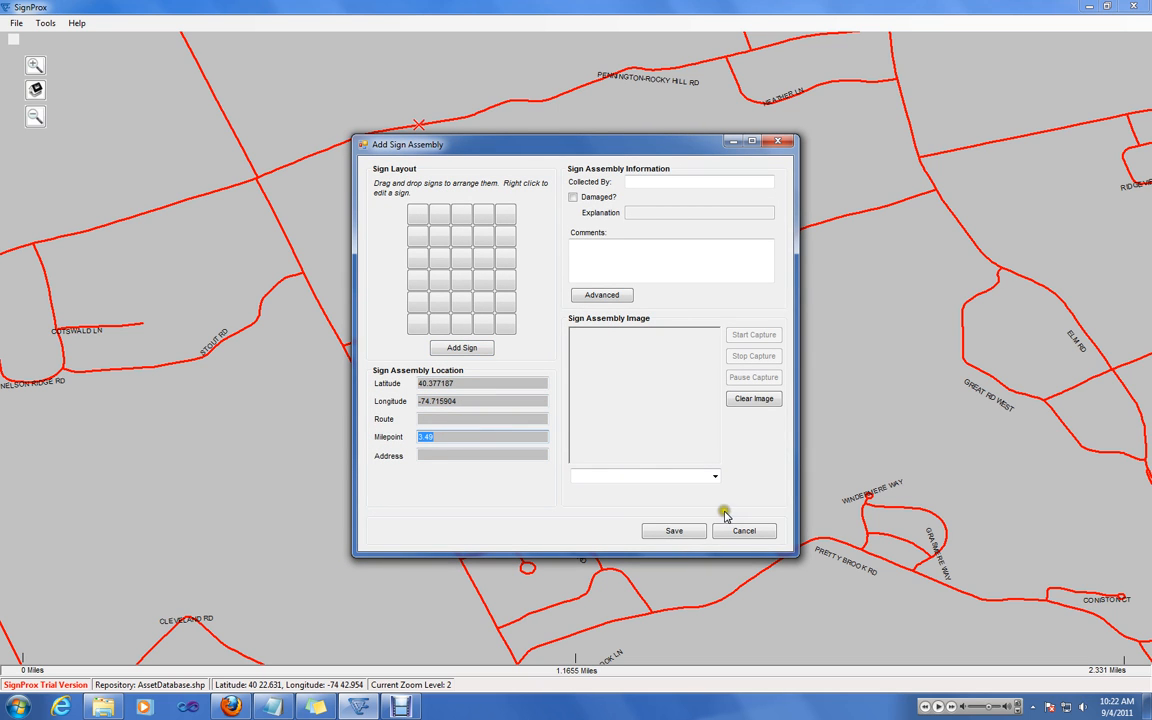
left_click(674, 531)
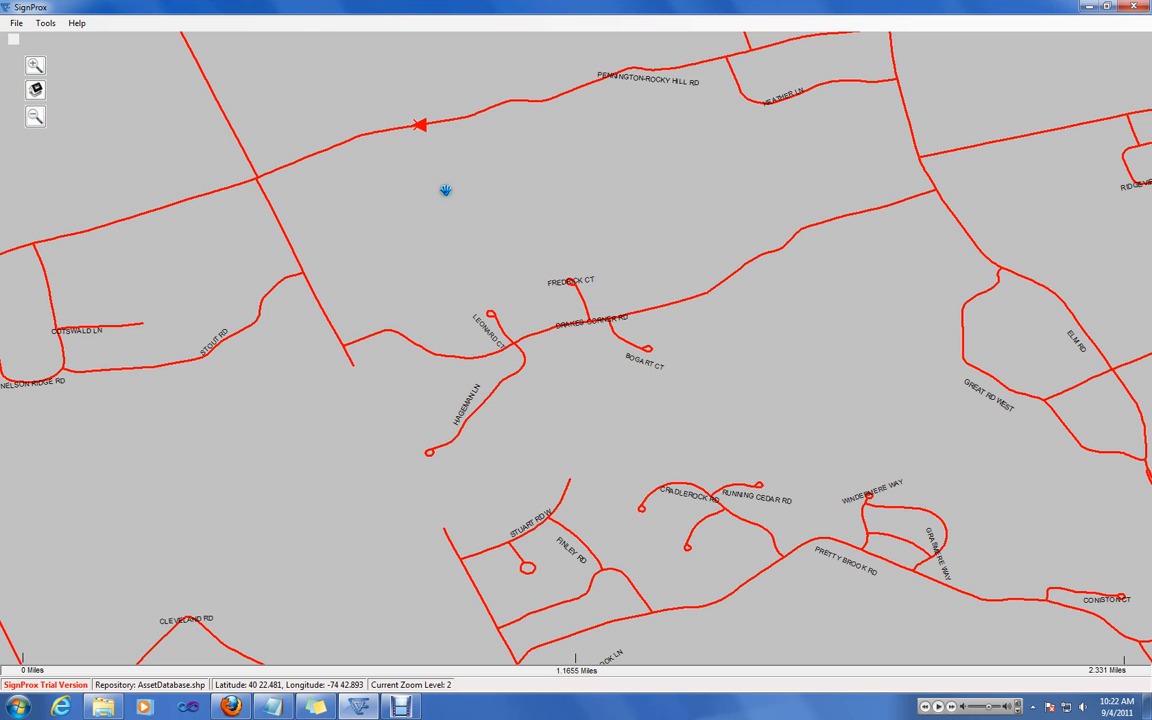